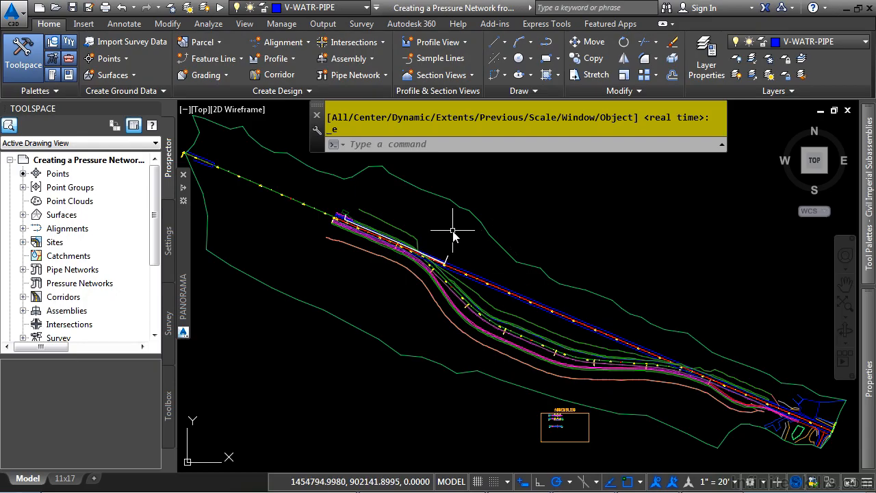
Step: Start creating a pressure network from the white water line polyline near station 18+00, accepting its drawn direction
scroll(424, 252, up, 5)
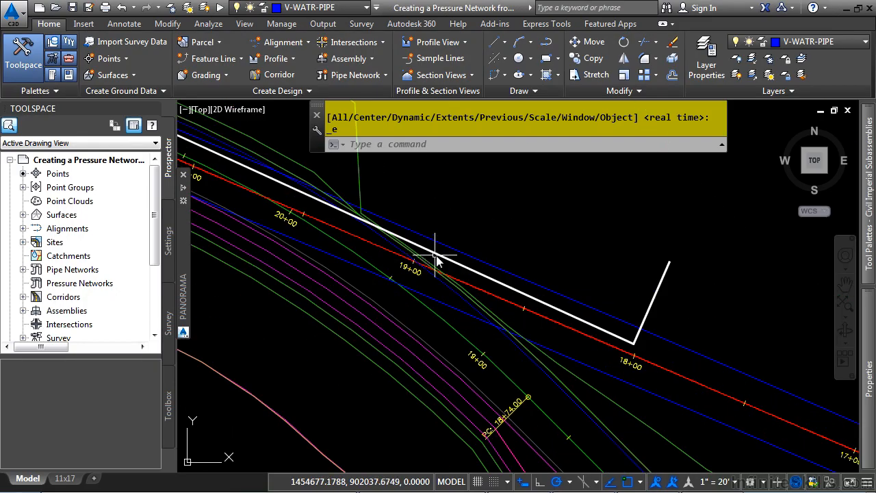
scroll(556, 328, up, 5)
click(556, 328)
scroll(636, 309, down, 5)
mouse_move(662, 315)
middle_down()
mouse_move(403, 345)
mouse_move(514, 344)
middle_up()
key(Escape)
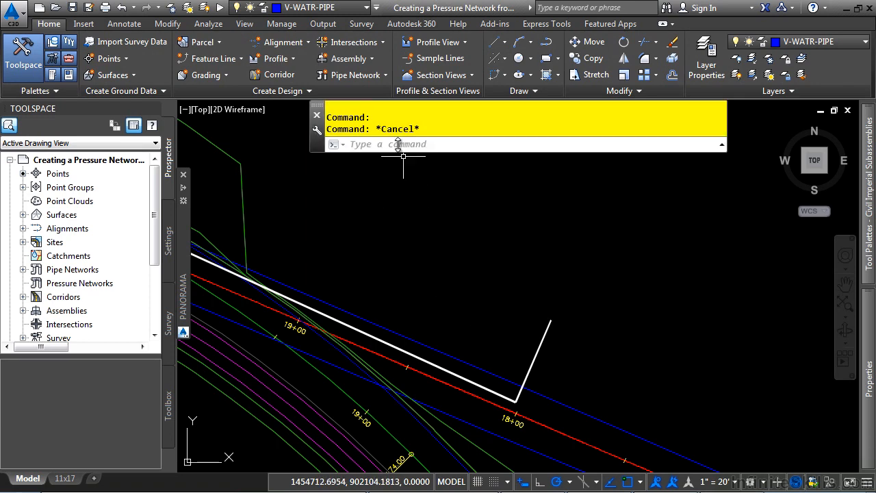
click(357, 75)
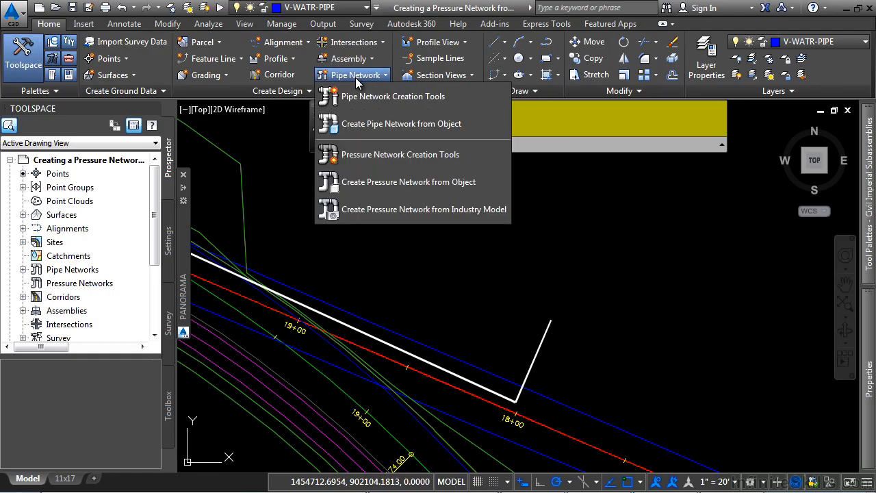
click(397, 181)
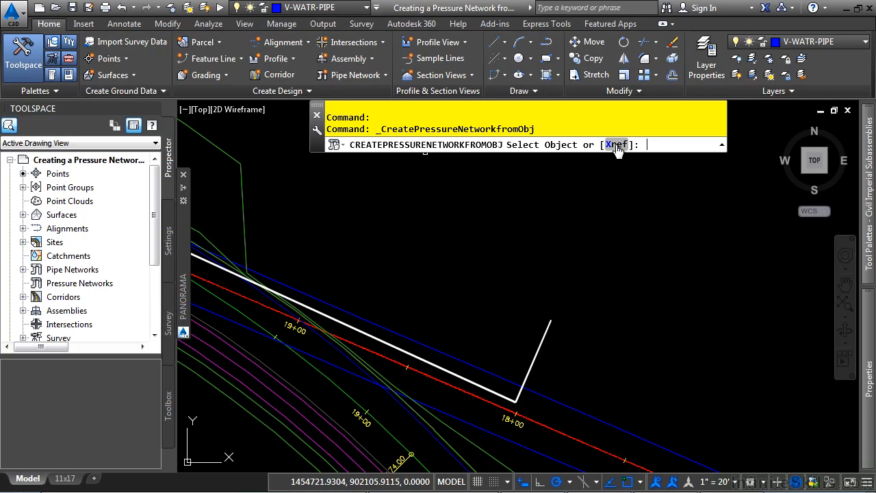
click(543, 340)
middle_drag(523, 355, 579, 326)
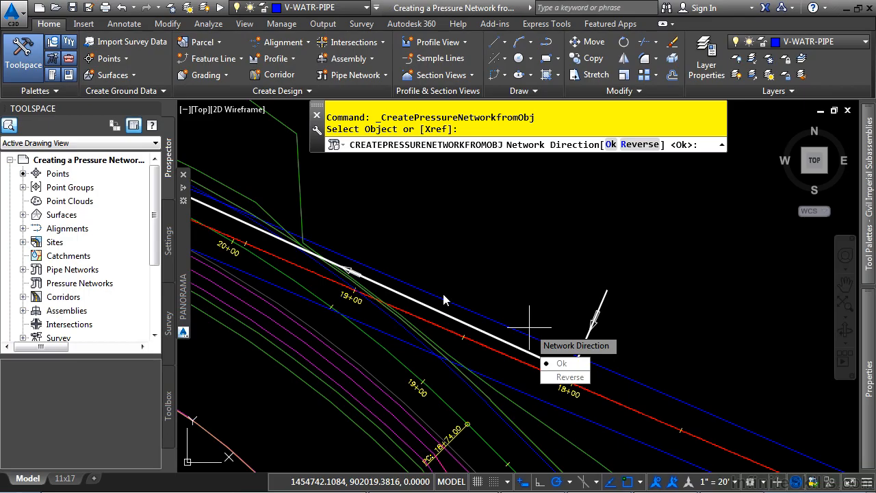
click(578, 365)
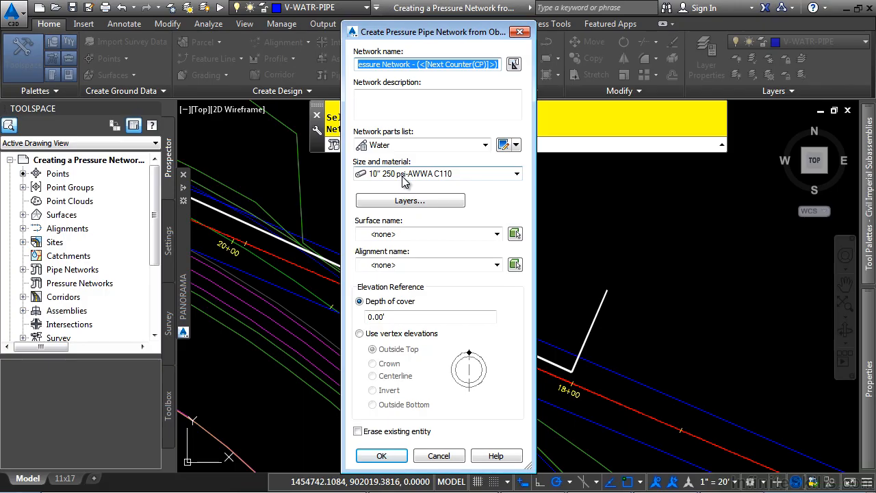
Step: Accept the pressure network's layers, and reference surface FG and alignment Bypass 1
click(418, 203)
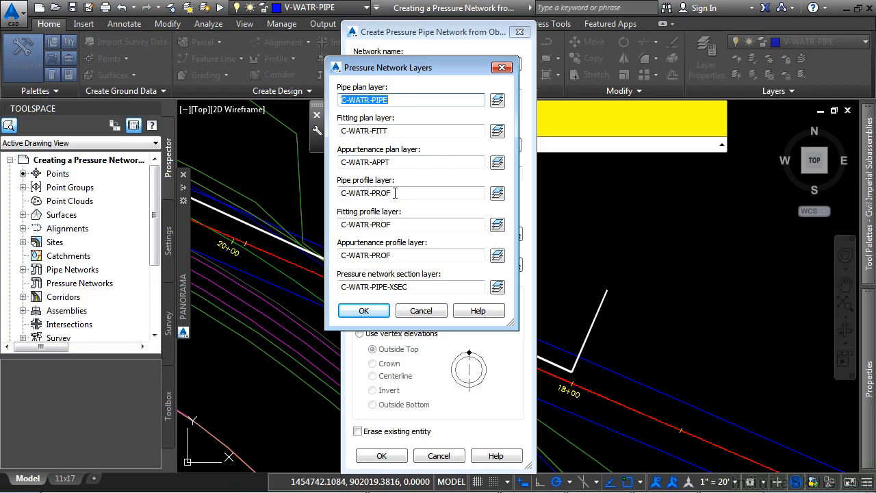
click(374, 312)
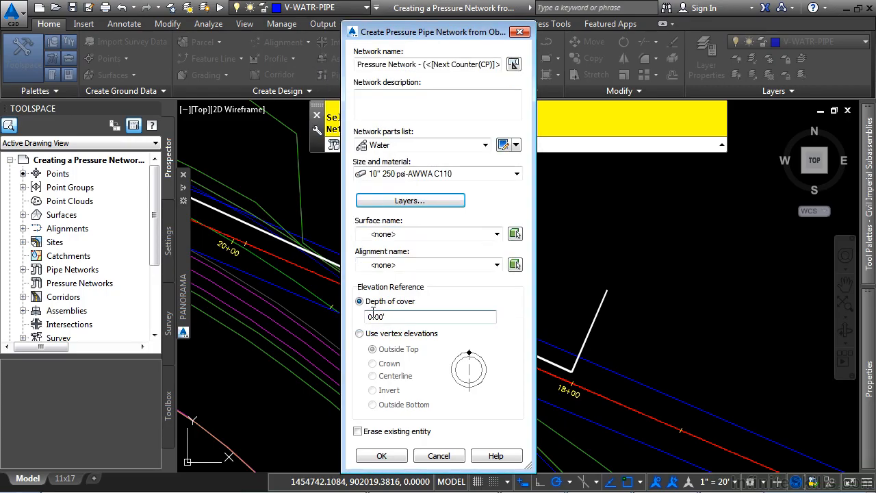
click(453, 234)
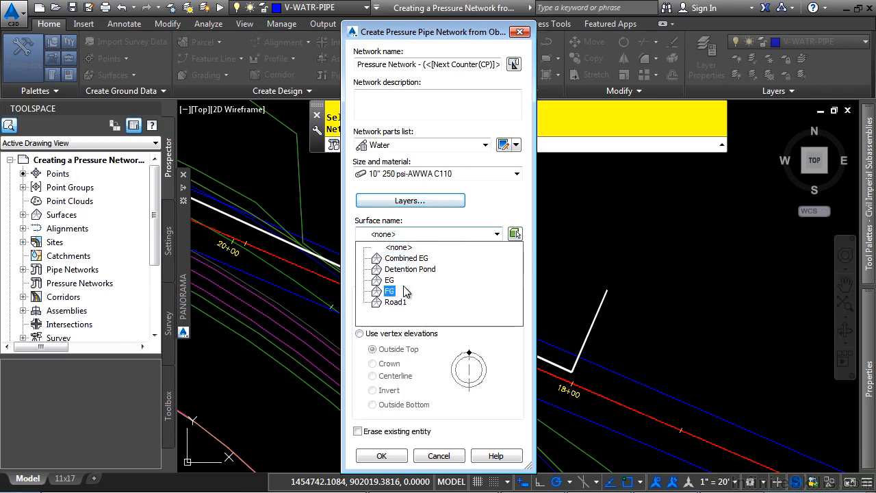
click(391, 292)
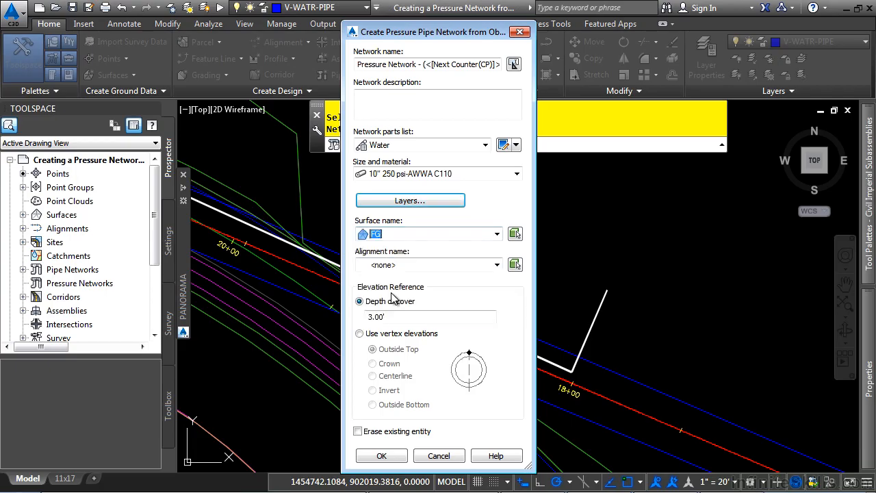
click(417, 266)
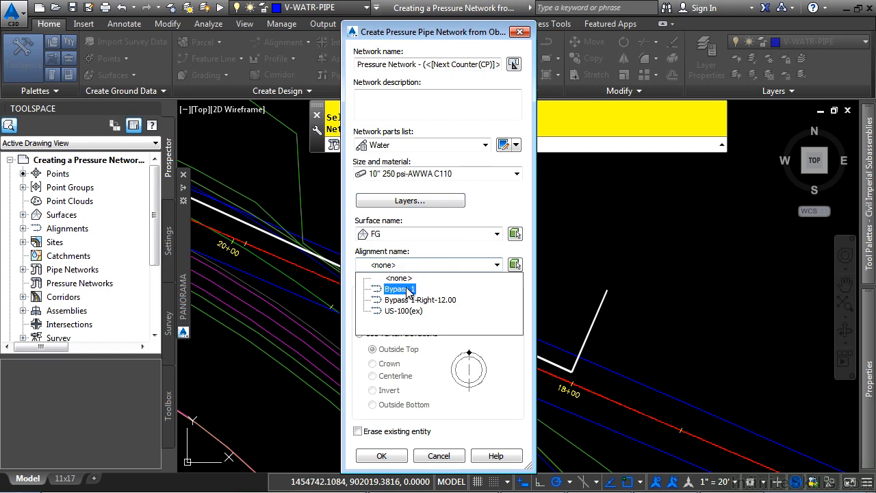
click(404, 289)
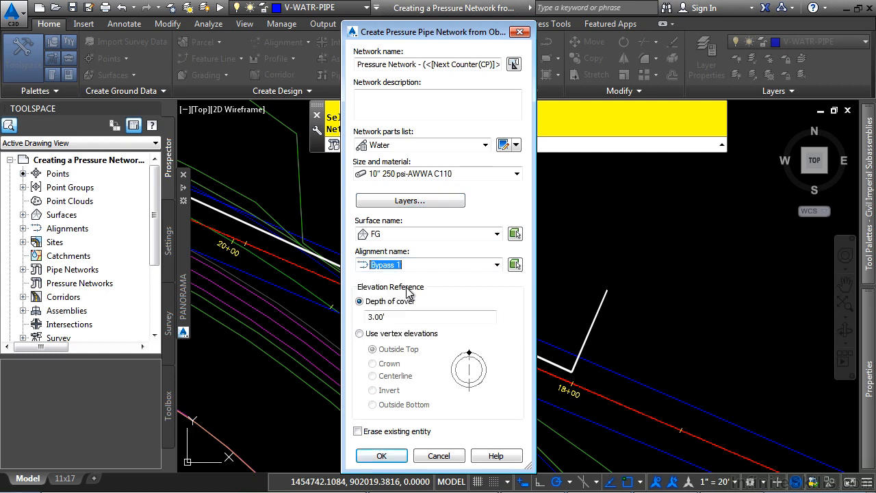
Step: Create the pressure network with a depth of cover of 5 feet, erasing the existing entity
click(377, 317)
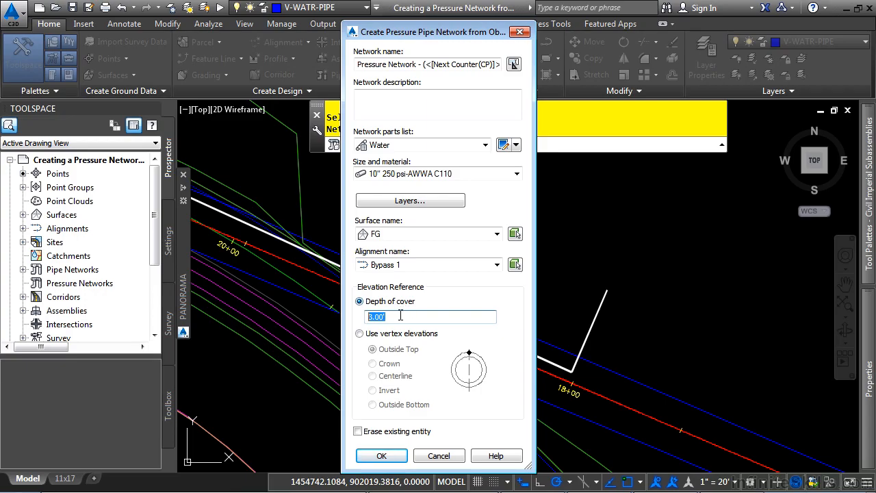
text(5)
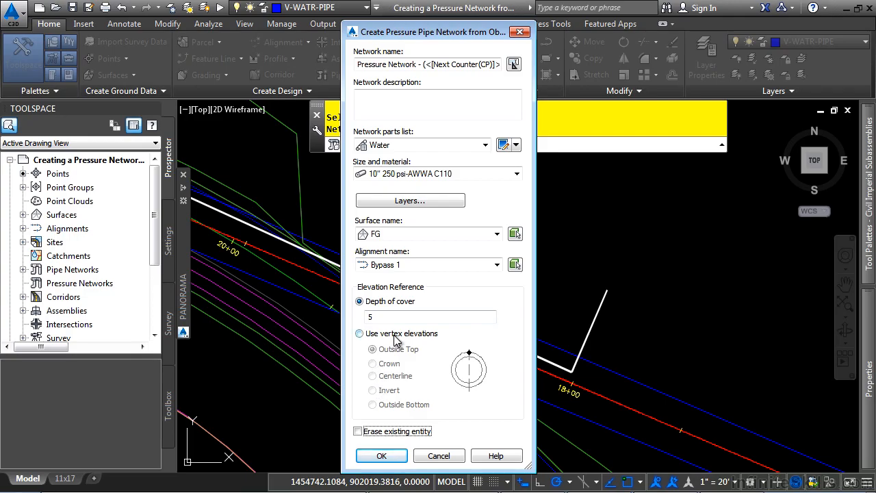
click(395, 336)
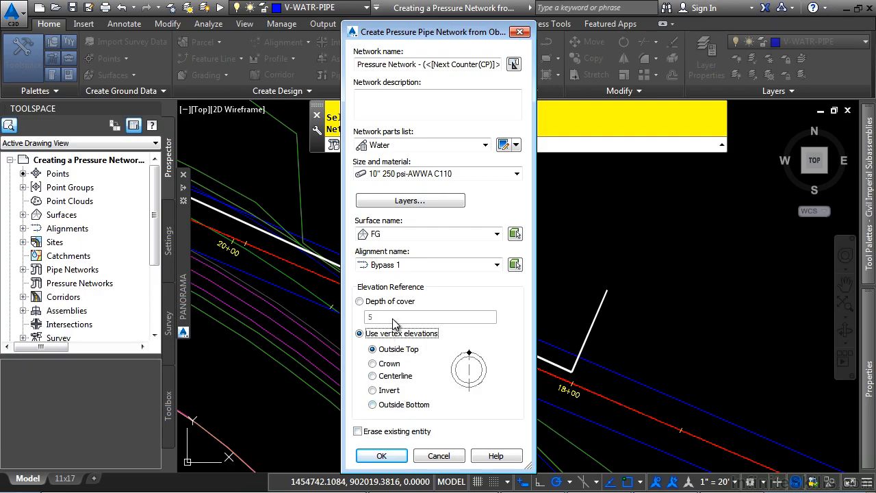
click(391, 303)
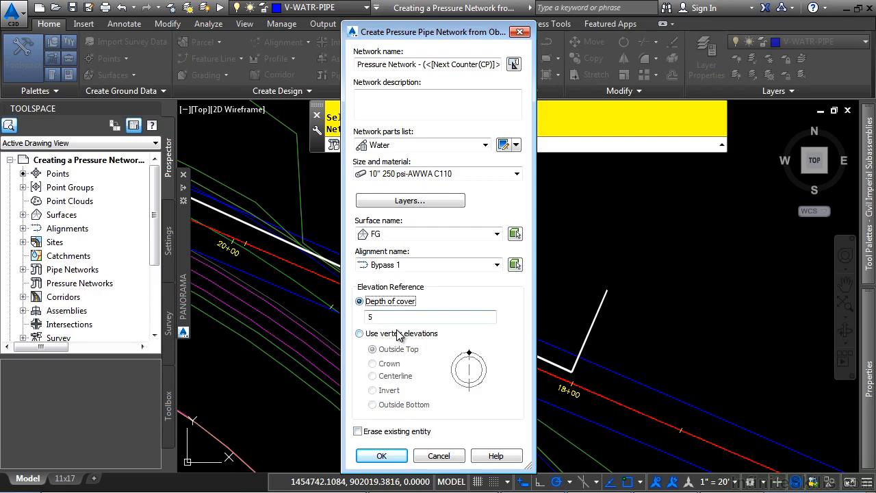
drag(369, 317, 432, 330)
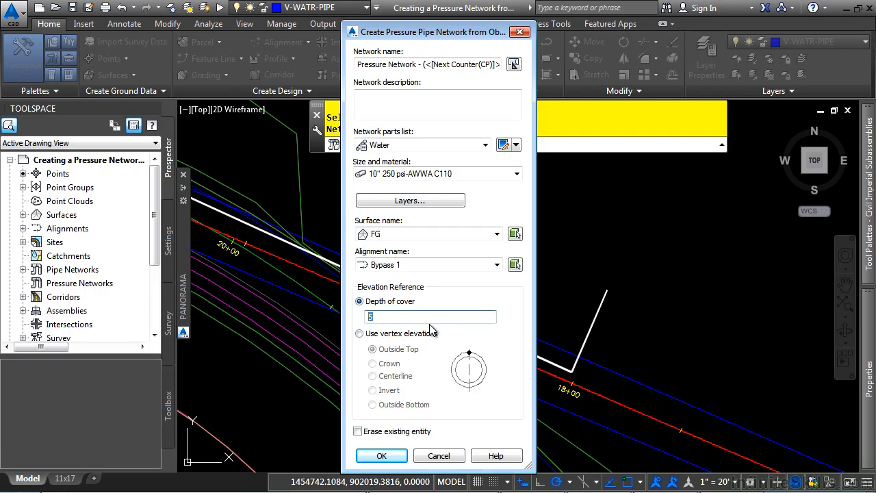
click(372, 433)
click(382, 455)
Step: Select the pipes and bend at the southeast corner plus all similar network parts, and open them in Object Viewer
scroll(528, 407, up, 5)
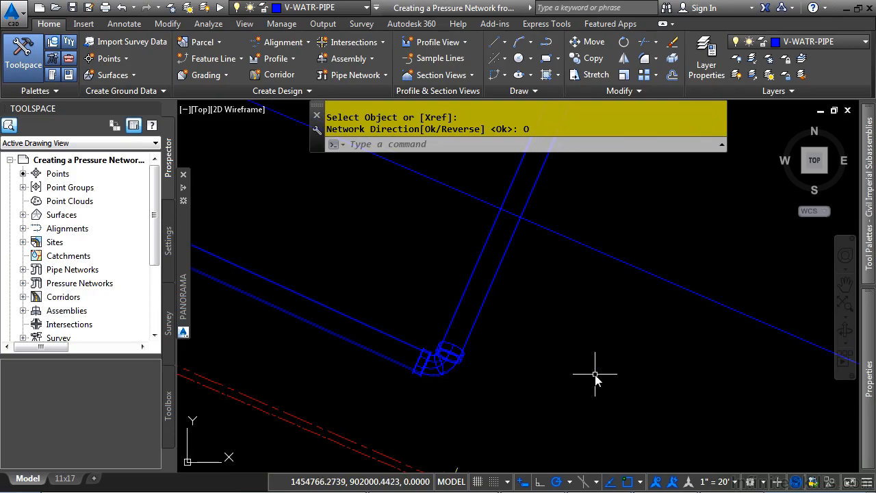
click(538, 327)
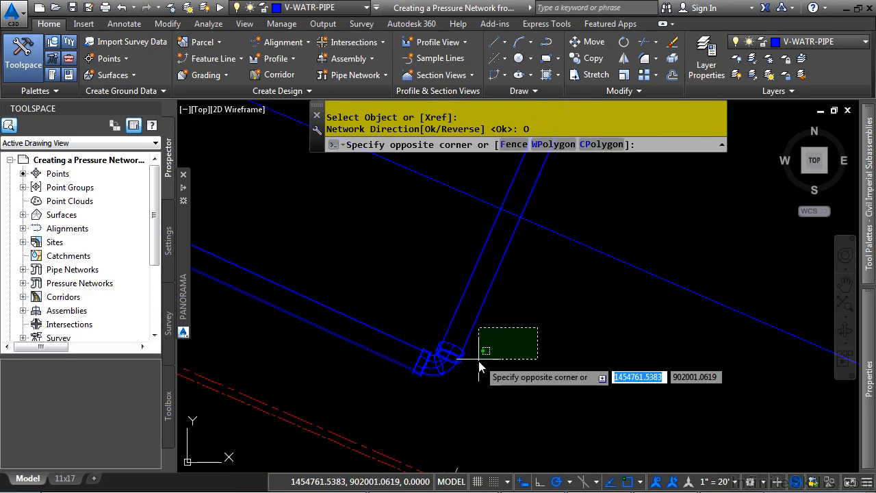
click(367, 385)
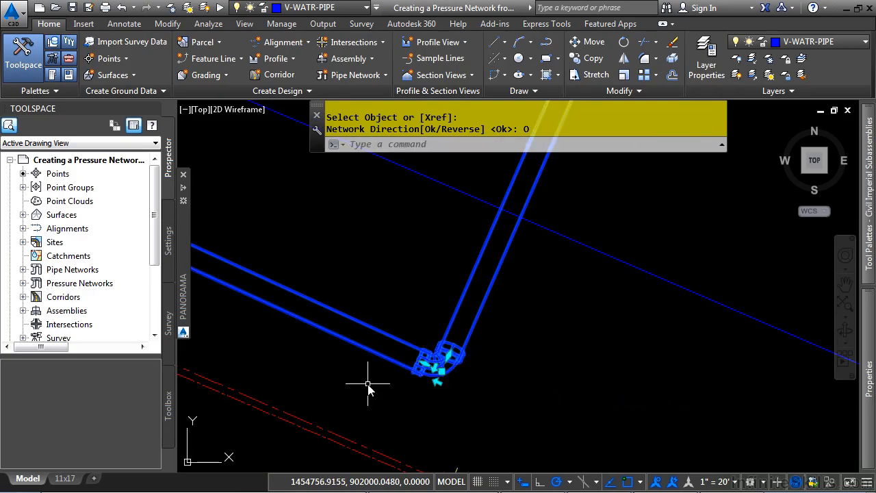
right_click(421, 384)
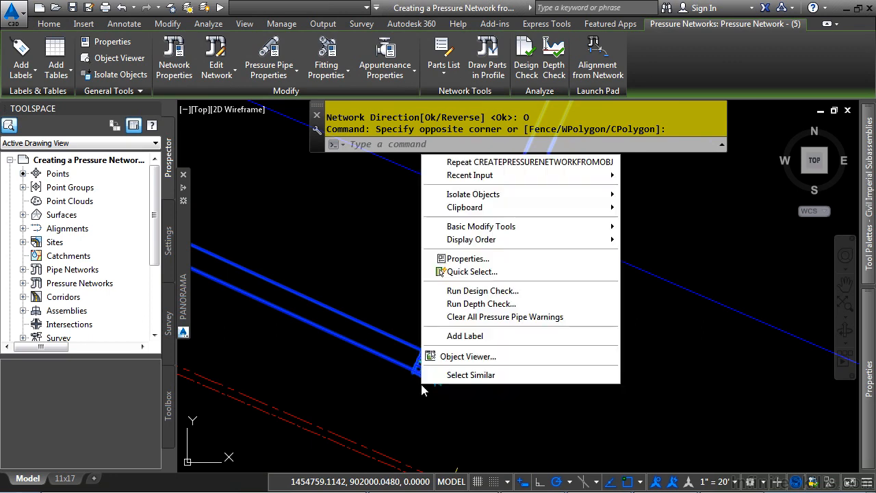
click(455, 375)
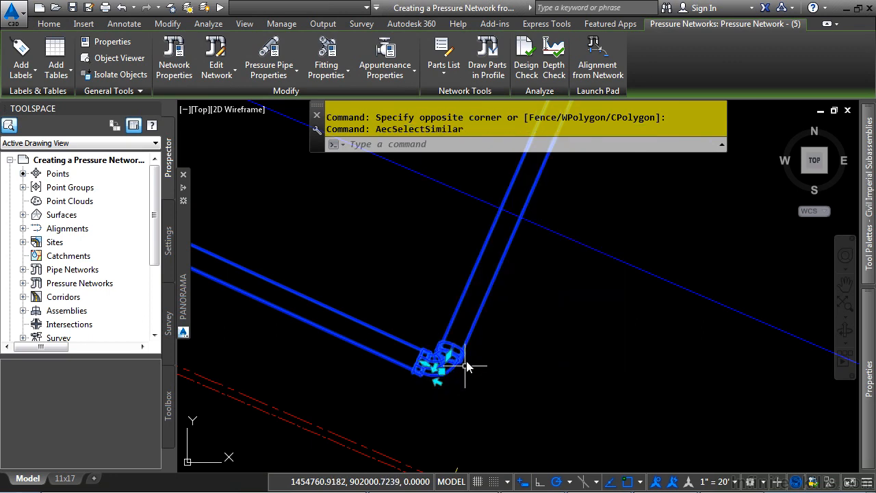
right_click(363, 211)
click(384, 409)
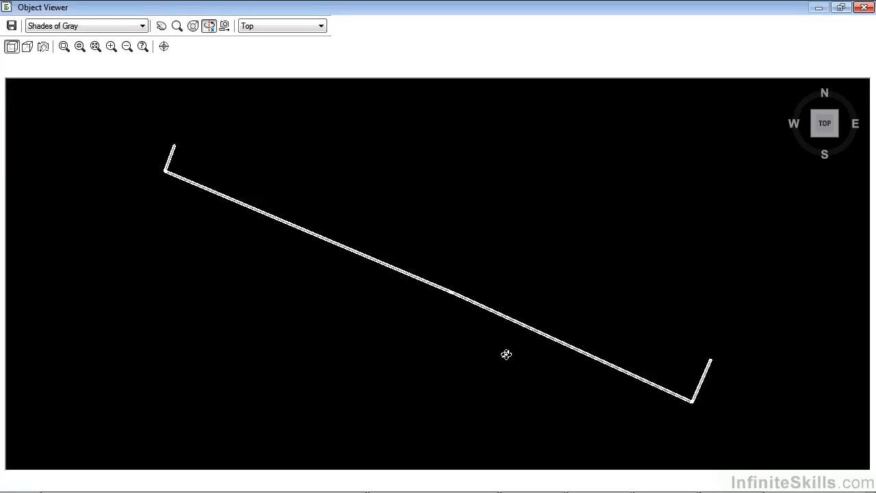
Step: Change the visual style and inspect the pressure network in 3D, looking closely at its corner bend
drag(478, 302, 472, 286)
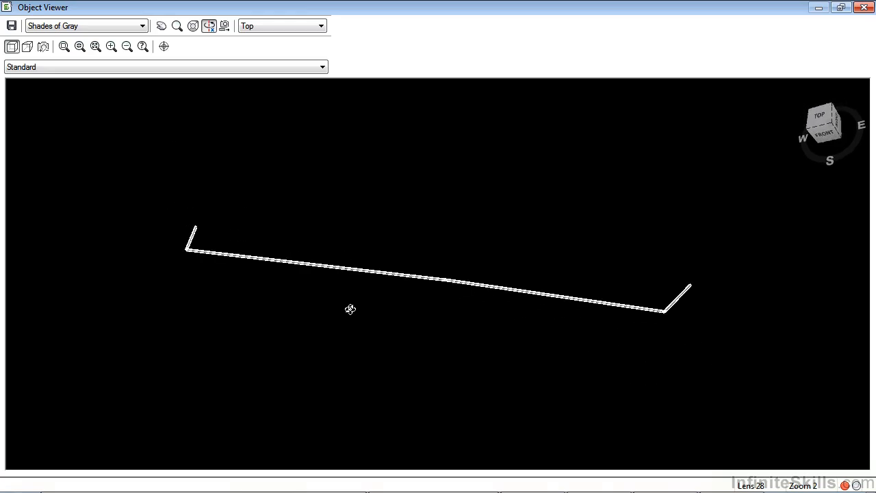
click(113, 32)
click(49, 99)
click(64, 47)
drag(614, 273, 698, 344)
scroll(525, 315, up, 2)
middle_drag(685, 337, 448, 269)
scroll(193, 297, up, 1)
scroll(436, 301, up, 1)
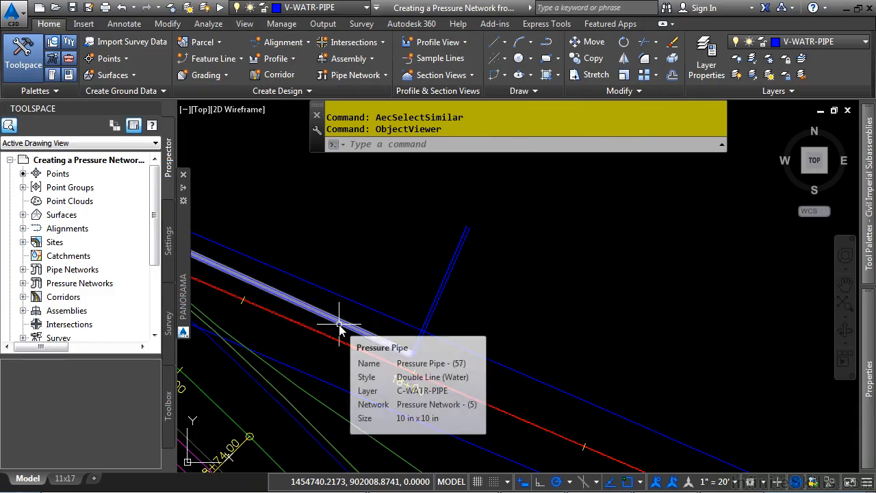
Step: Start an alignment from the pressure network, using the short pipe at its southeast end as the first part
scroll(339, 324, down, 6)
middle_drag(248, 270, 628, 390)
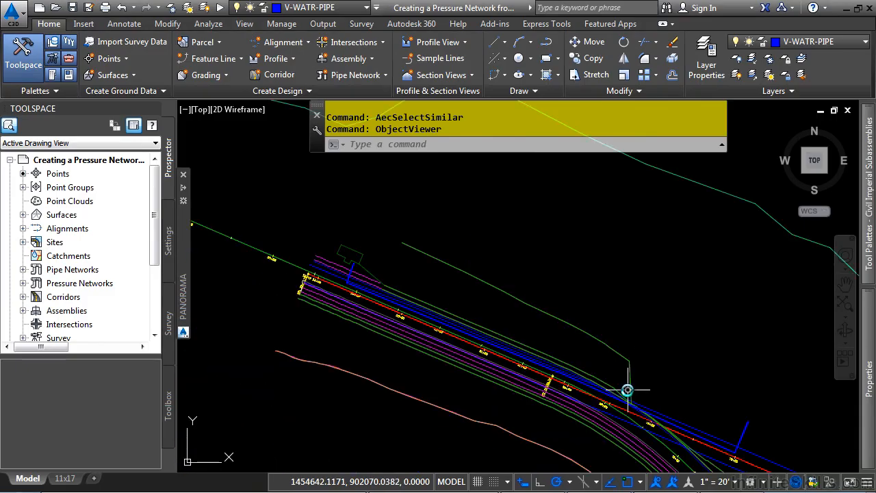
click(285, 43)
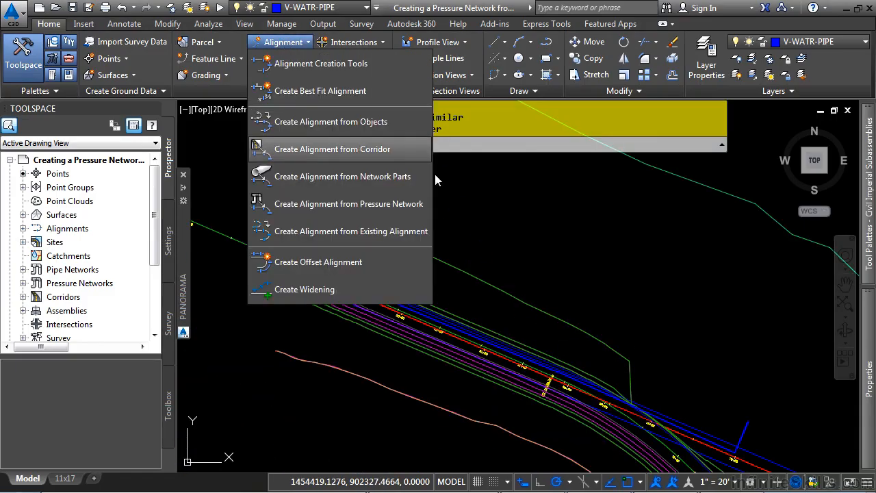
click(391, 204)
mouse_move(625, 382)
middle_down()
mouse_move(536, 335)
mouse_move(414, 307)
middle_up()
scroll(533, 359, up, 4)
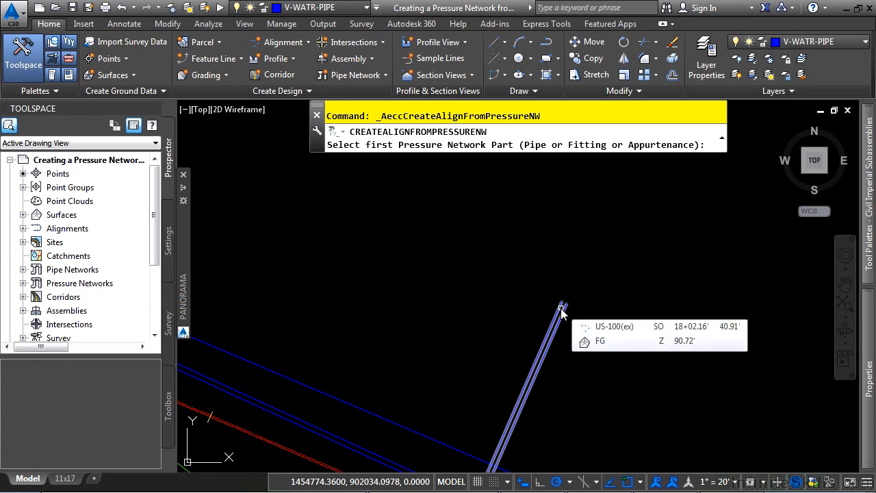
click(560, 309)
Step: Use the short pipe at the network's northwest end as the last alignment part and finish the part selection
scroll(451, 357, down, 5)
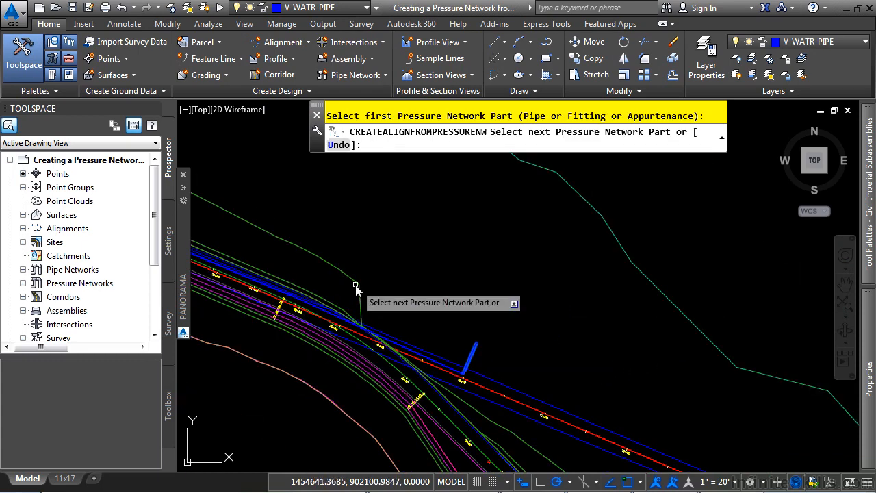
middle_drag(361, 290, 569, 341)
middle_drag(336, 264, 427, 310)
scroll(427, 311, up, 6)
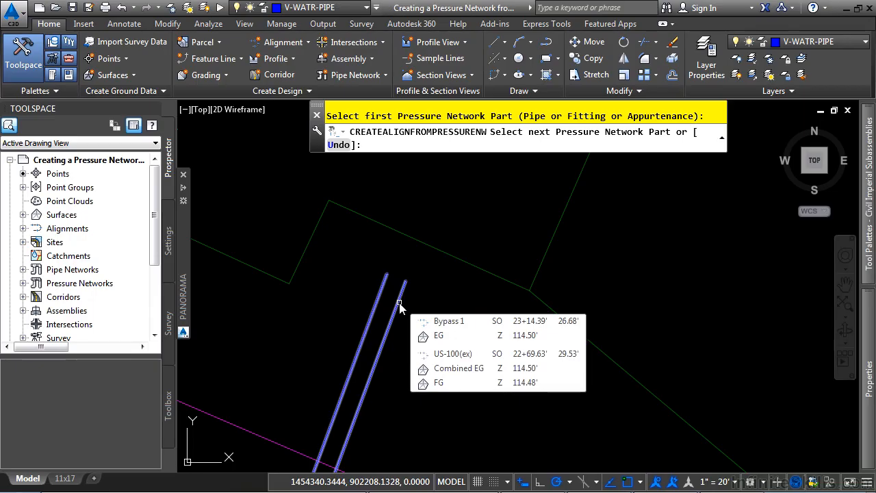
click(400, 303)
key(Return)
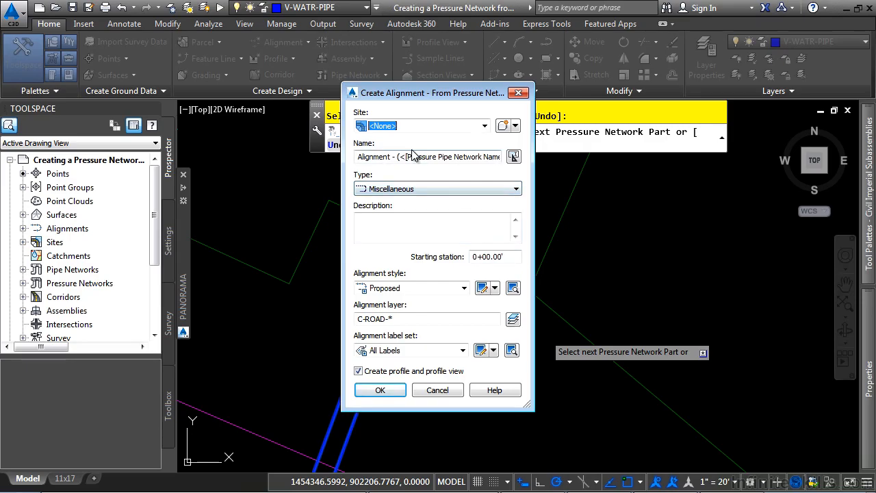
Step: Create the Miscellaneous alignment with the Basic style and the _No Labels label set, including a profile and profile view
click(409, 190)
click(408, 191)
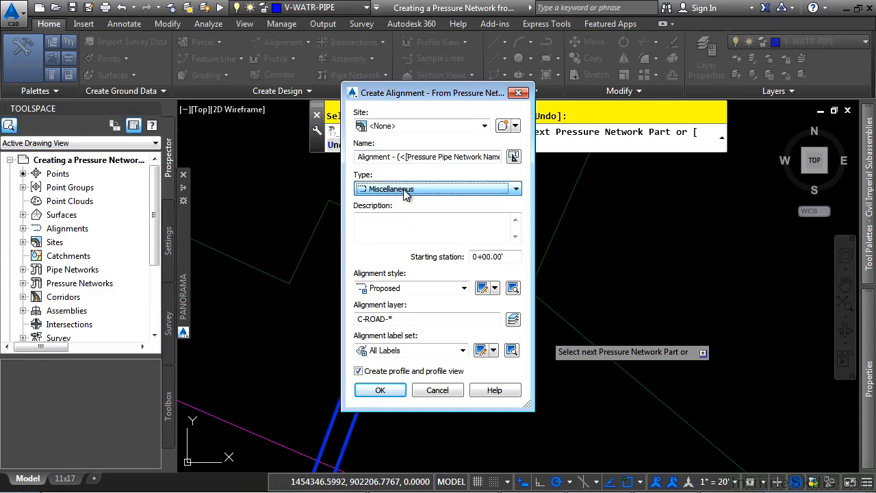
click(449, 286)
click(380, 296)
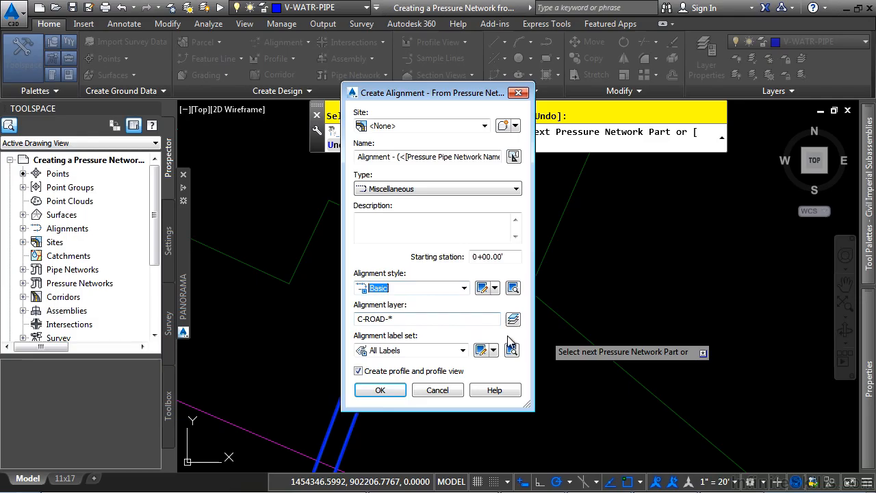
click(367, 354)
click(383, 362)
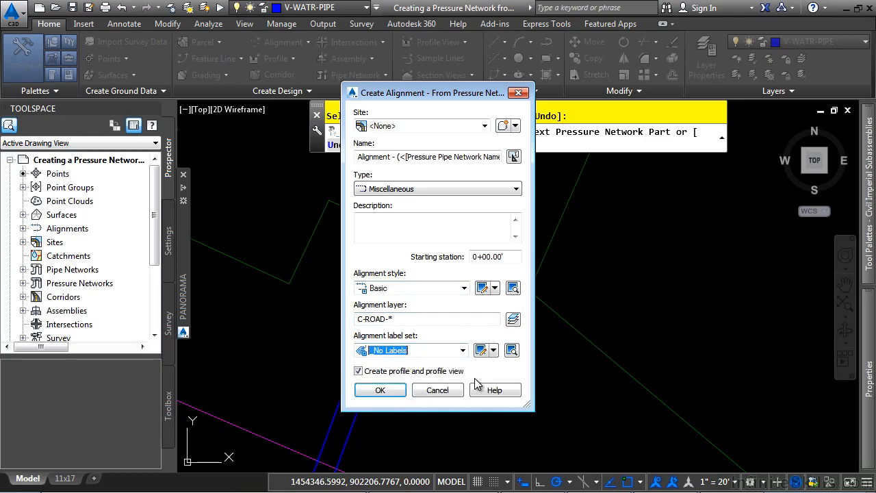
click(381, 391)
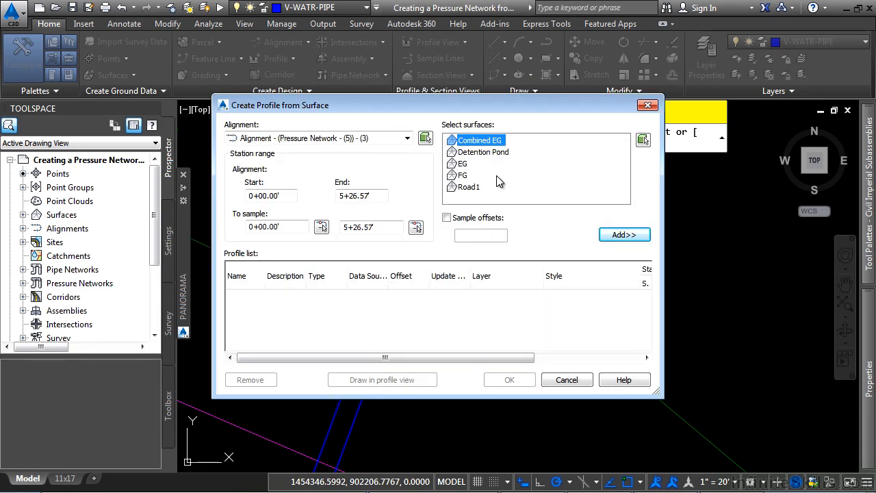
Step: Sample the FG surface along the pressure network alignment and start drawing its profile in a profile view
click(465, 177)
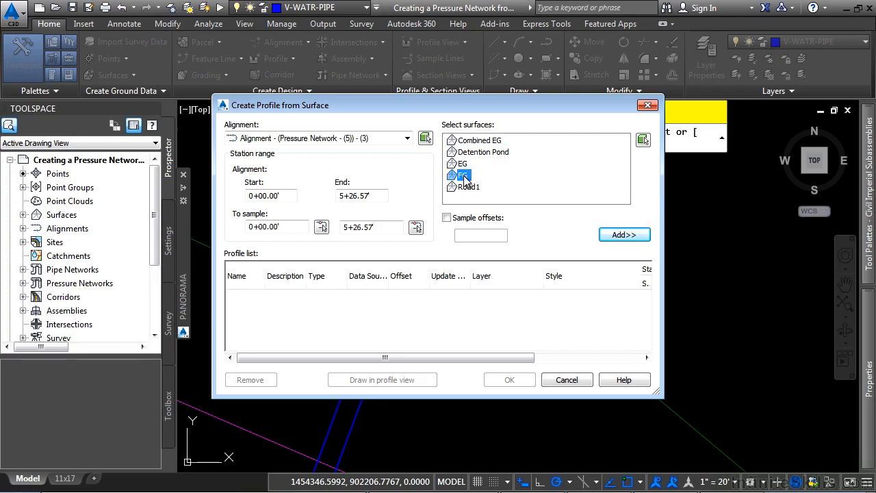
click(623, 235)
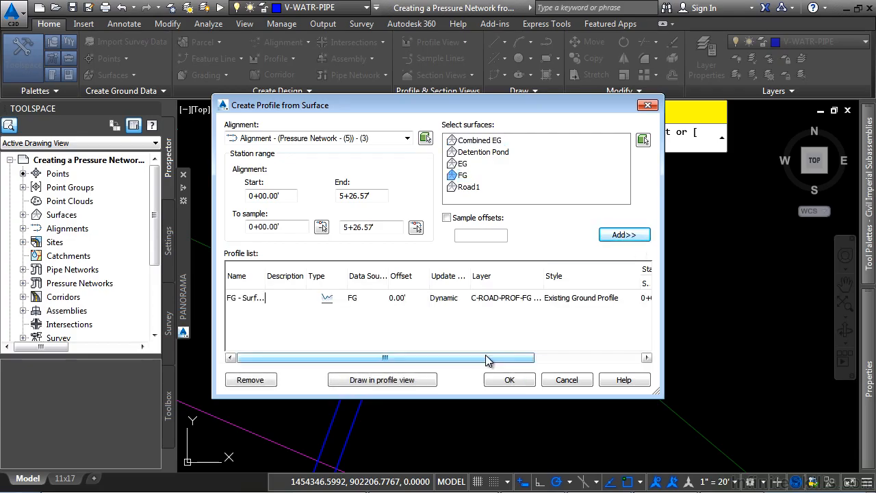
click(404, 383)
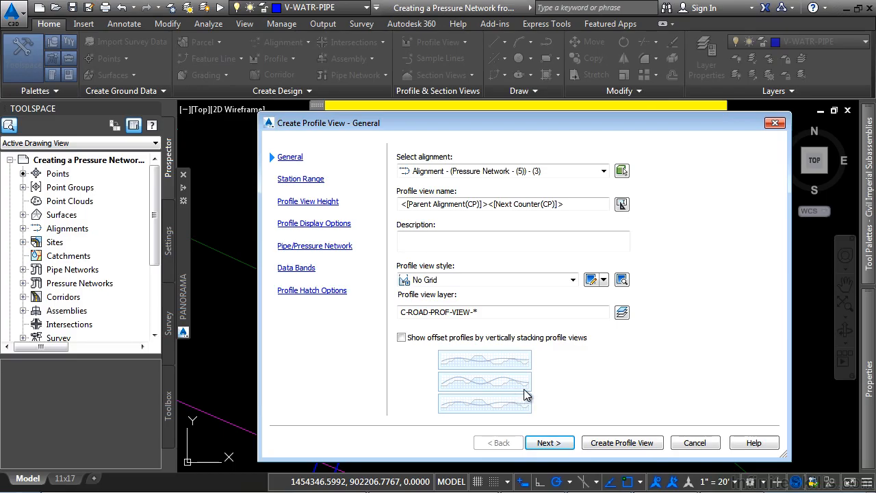
Step: Set the profile view style to No Grid (Pipe Network) and proceed to the profile display options
click(499, 283)
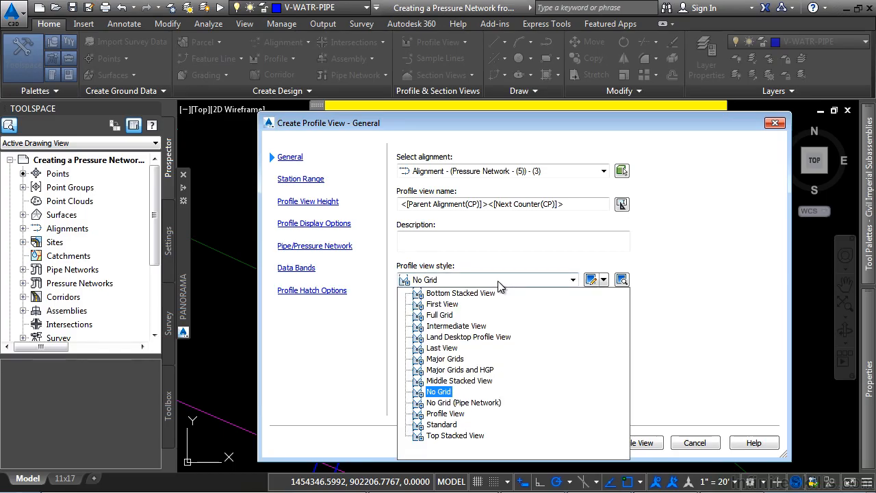
click(453, 402)
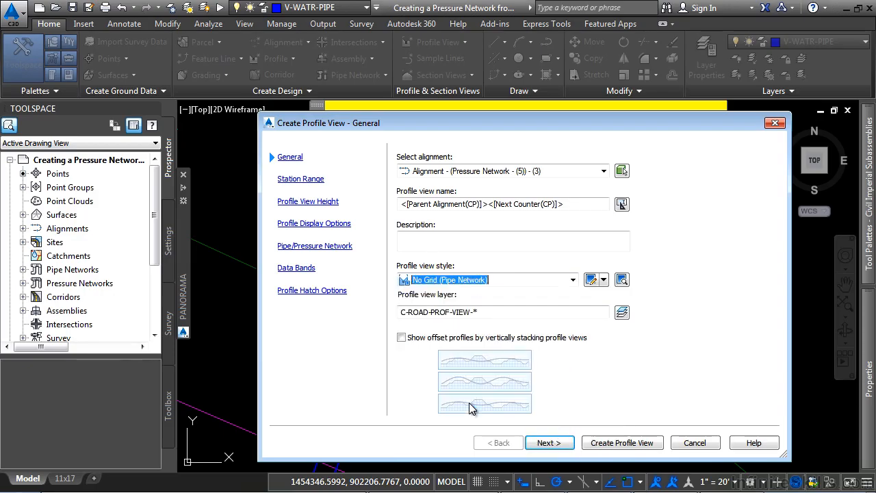
click(549, 443)
click(557, 443)
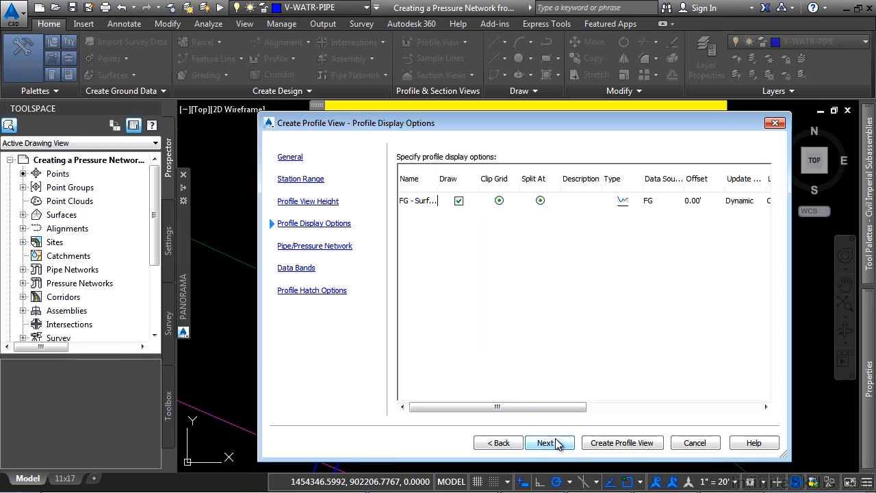
Step: Set the label set of the FG surface profile to _No Labels
drag(527, 409, 724, 415)
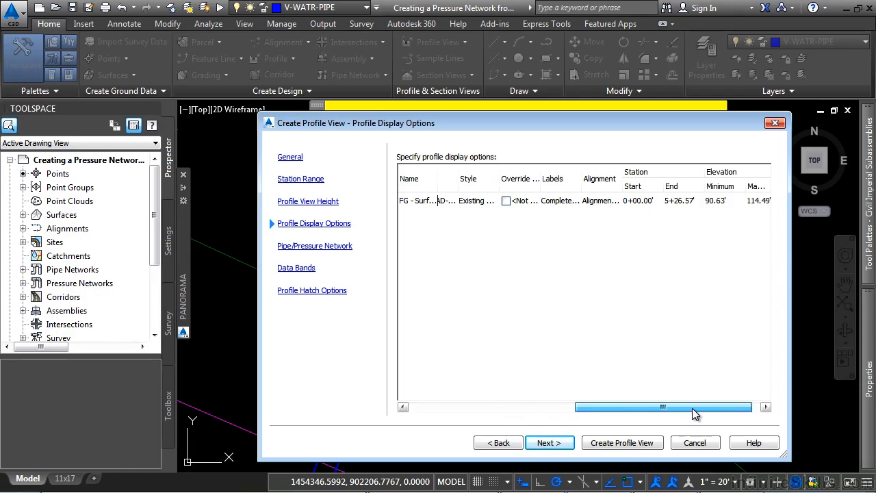
click(569, 203)
click(507, 223)
click(467, 237)
click(449, 248)
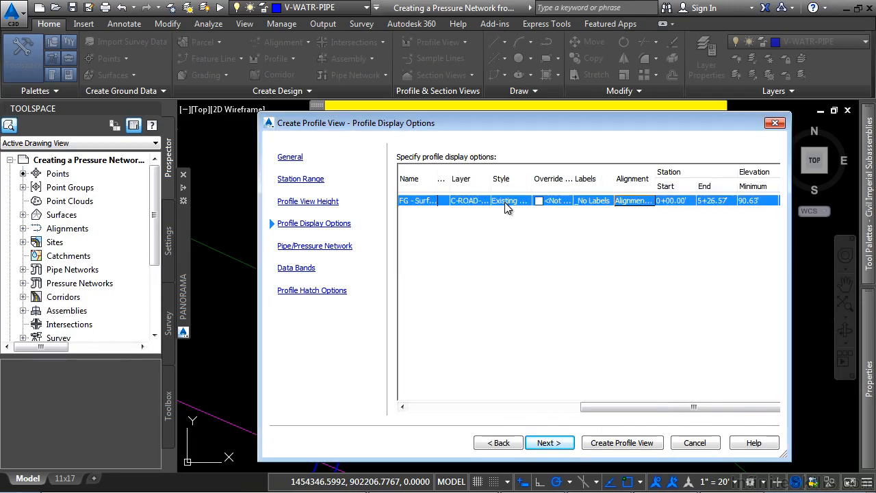
Step: Change the style of the FG surface profile to Basic
click(506, 202)
click(510, 224)
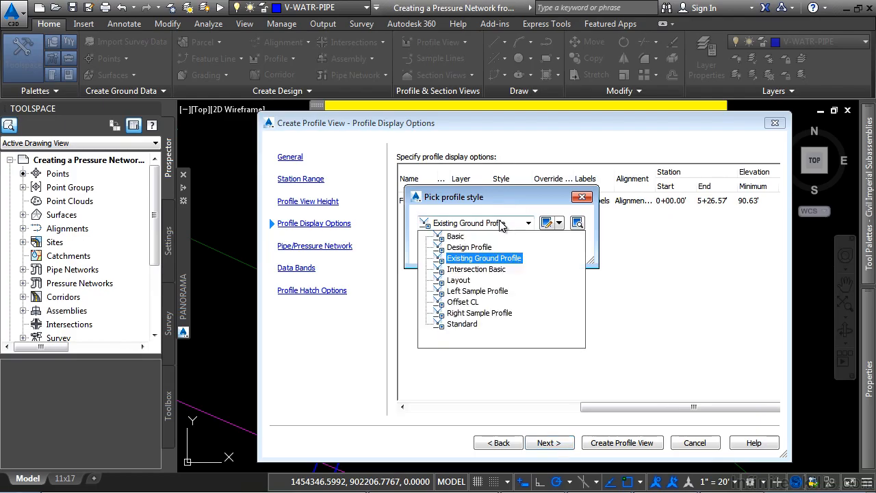
click(472, 235)
click(454, 249)
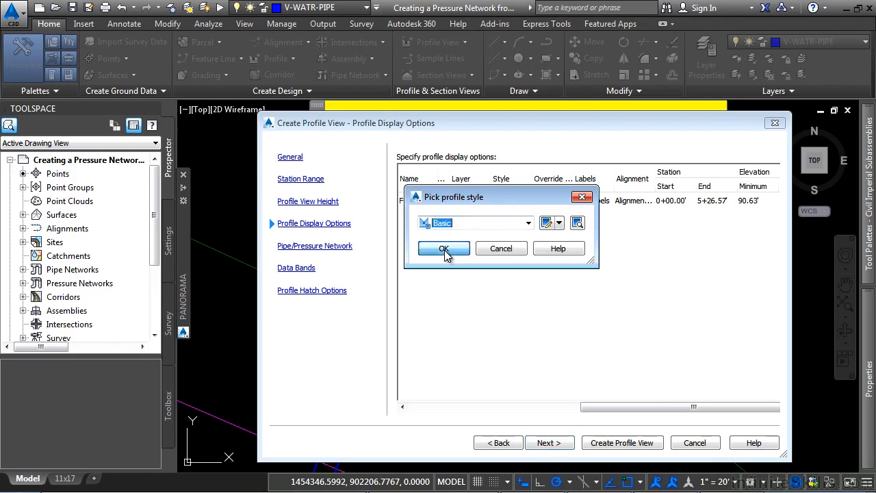
Step: Create the profile view with all selected pressure network parts and place it in the open area north of the site
click(549, 443)
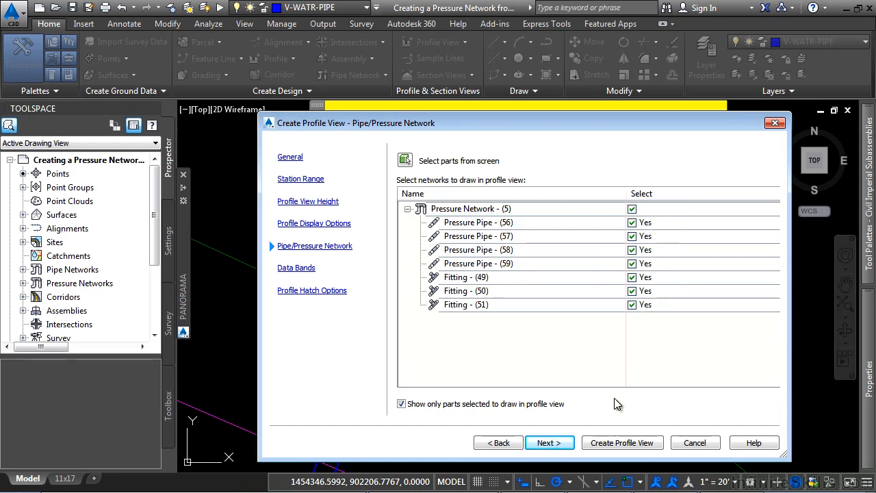
click(607, 440)
scroll(579, 350, down, 10)
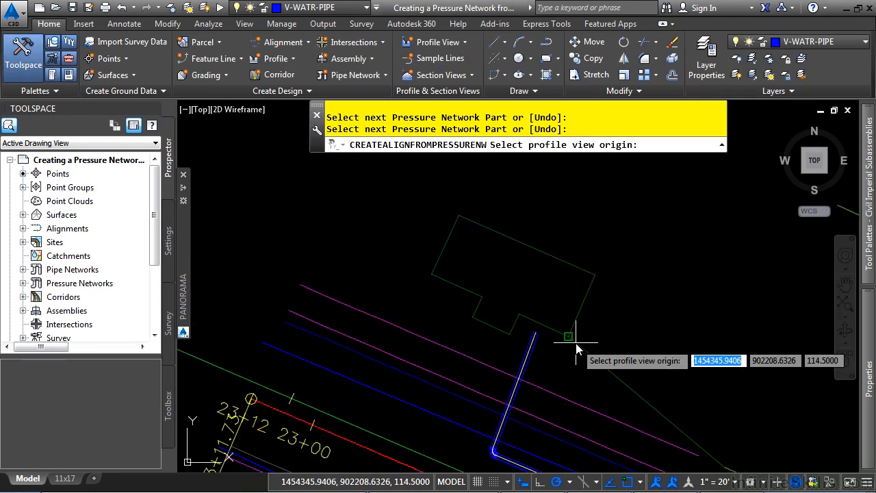
scroll(566, 339, down, 2)
scroll(572, 308, down, 3)
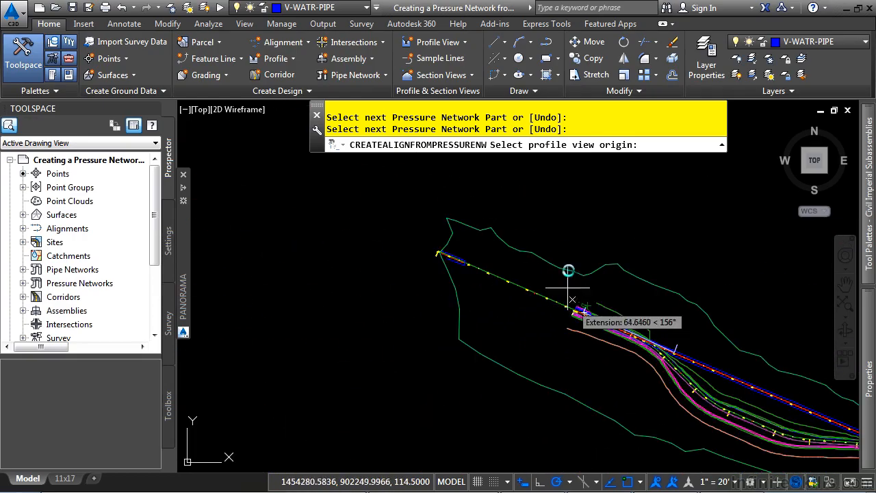
click(639, 265)
scroll(569, 390, down, 3)
scroll(560, 270, up, 4)
scroll(560, 271, up, 3)
scroll(537, 225, up, 3)
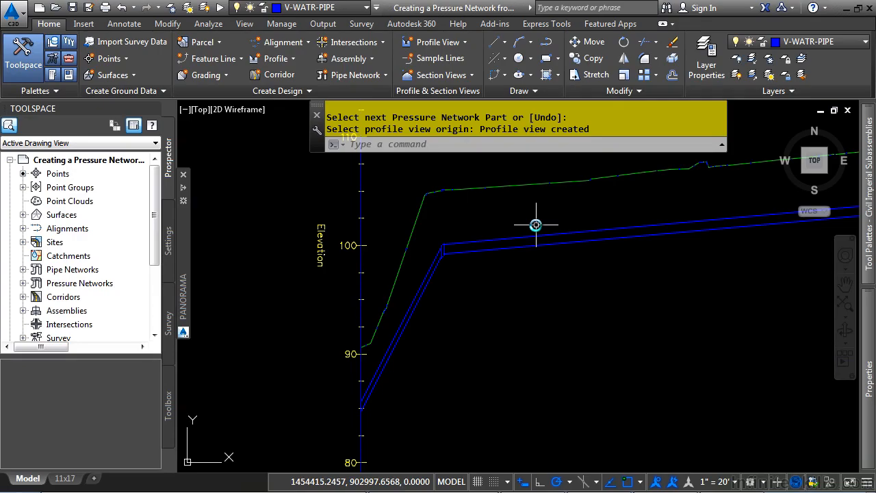